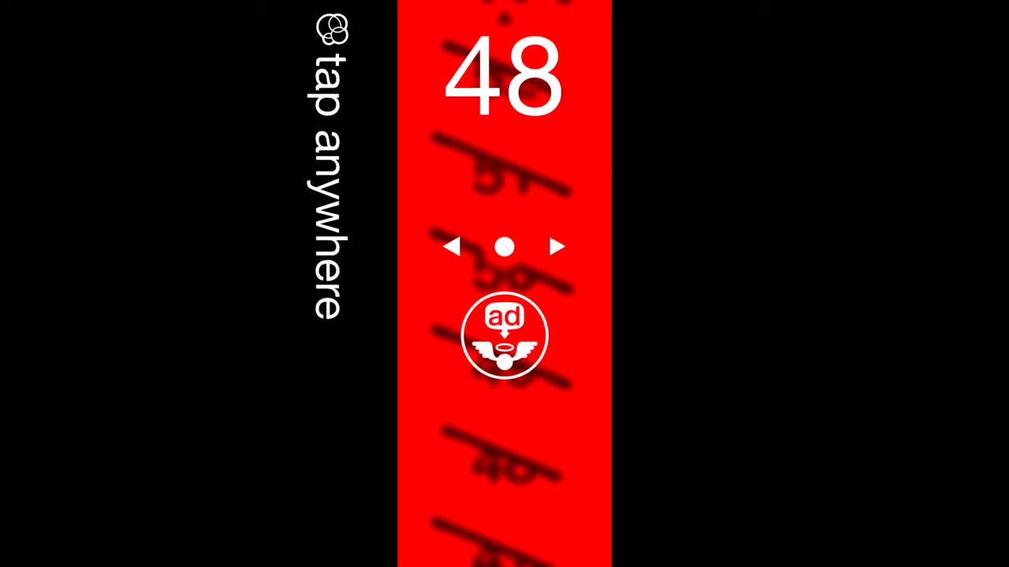
click(556, 246)
click(556, 247)
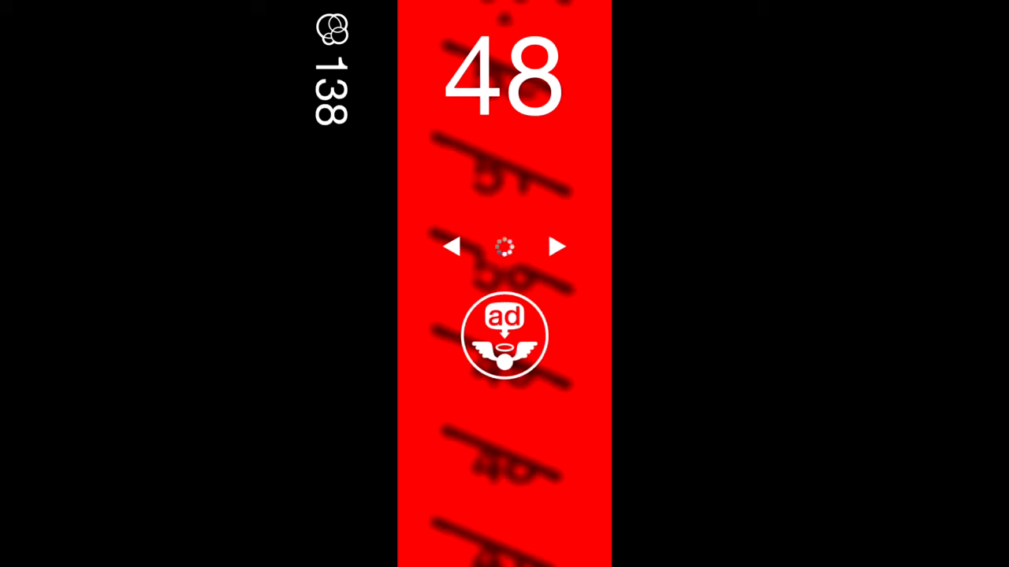